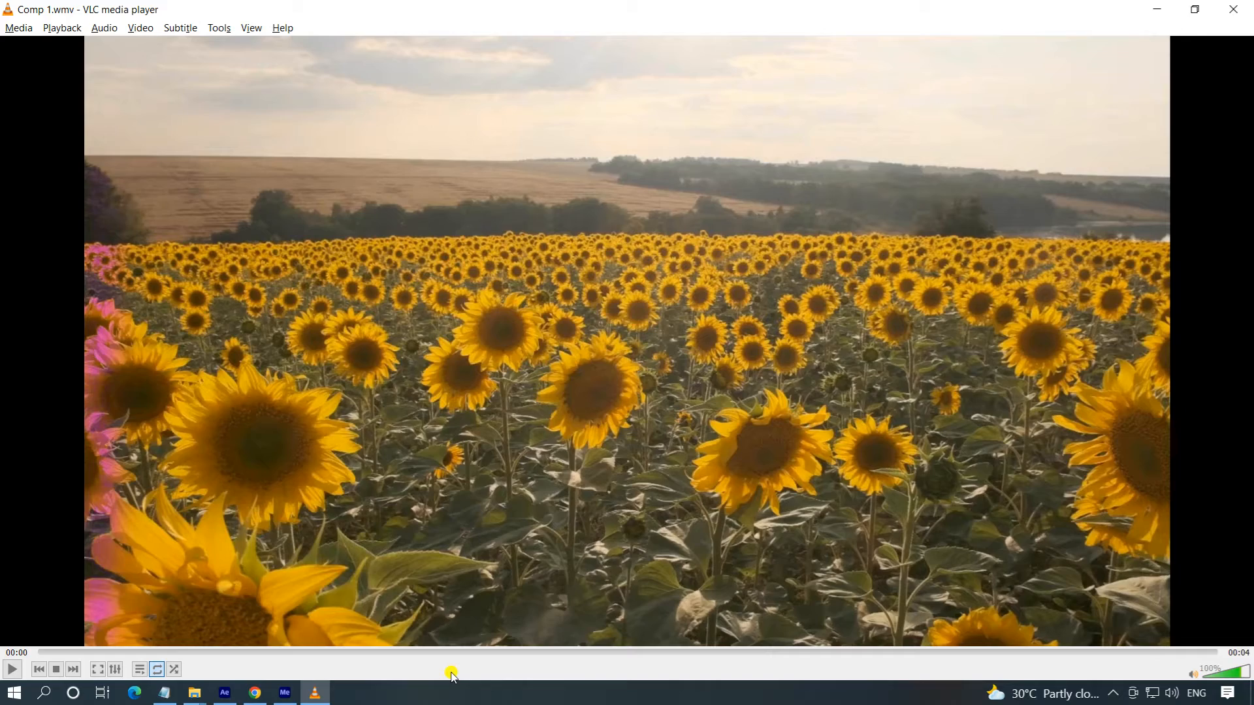
Play the finished sunflower sample clip Comp 1.wmv.
key("space")
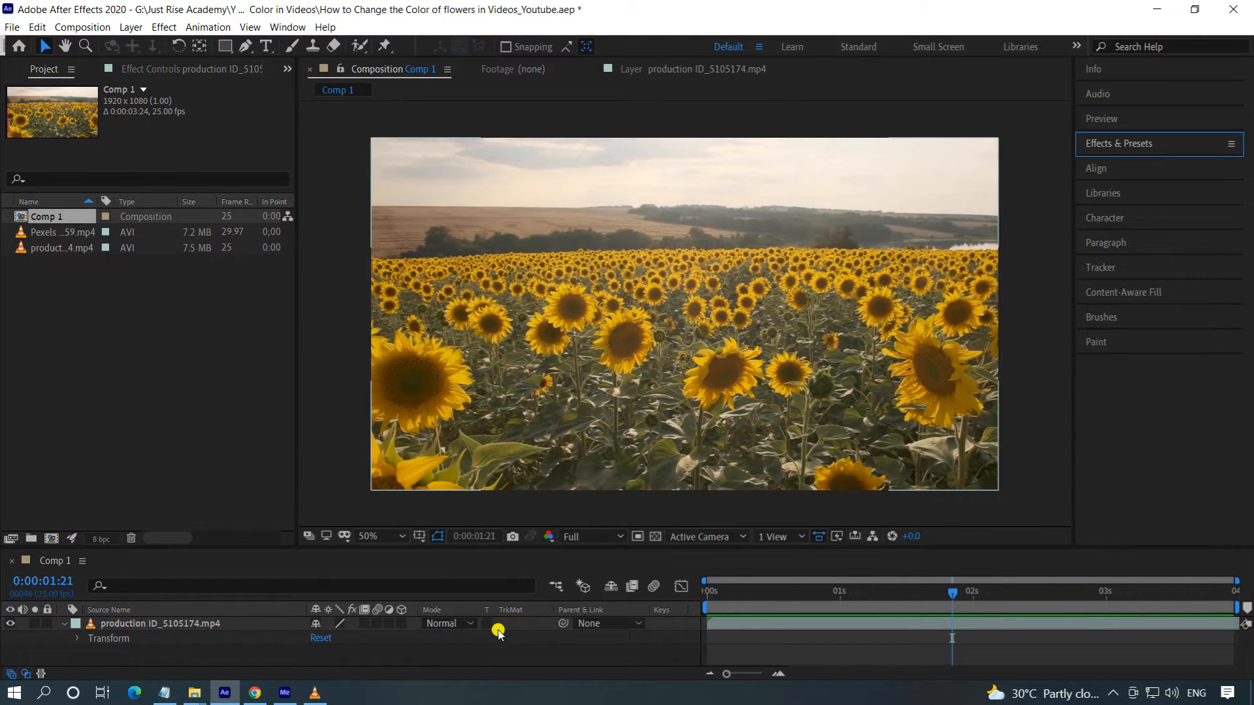
Search the effects for "change" and apply Change Color to the production ID_5105174.mp4 layer.
left_click(1147, 145)
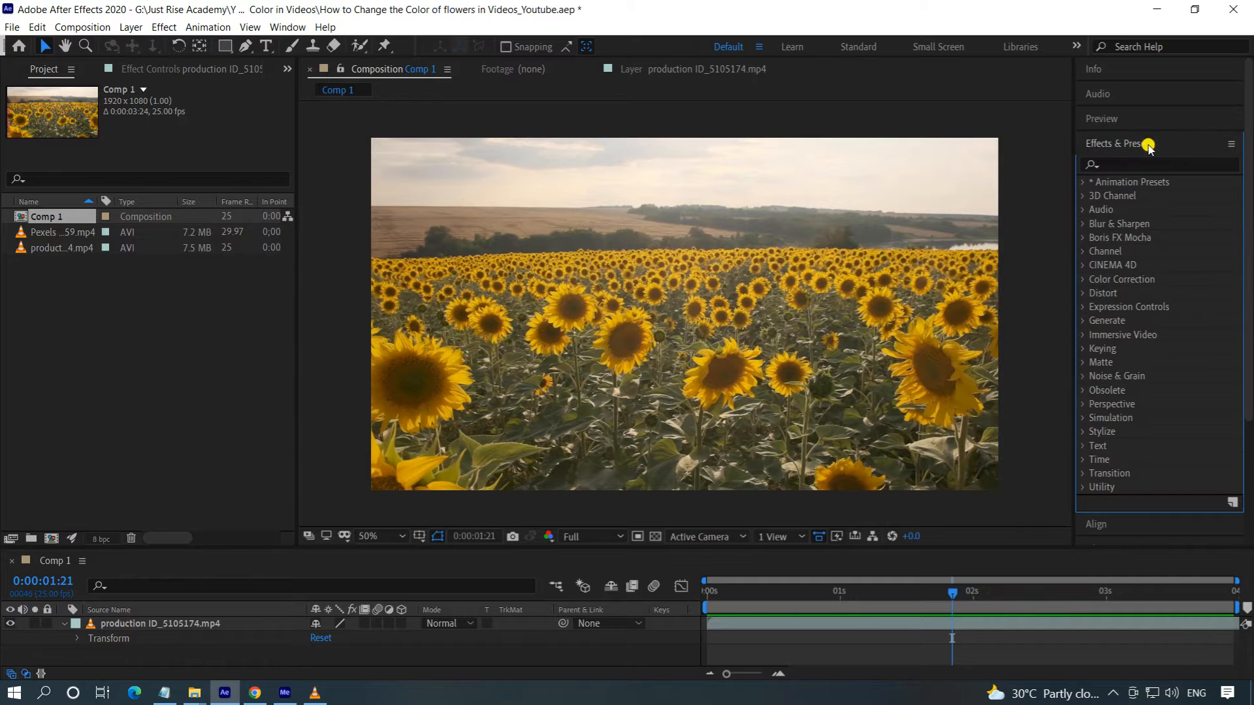
left_click(1123, 163)
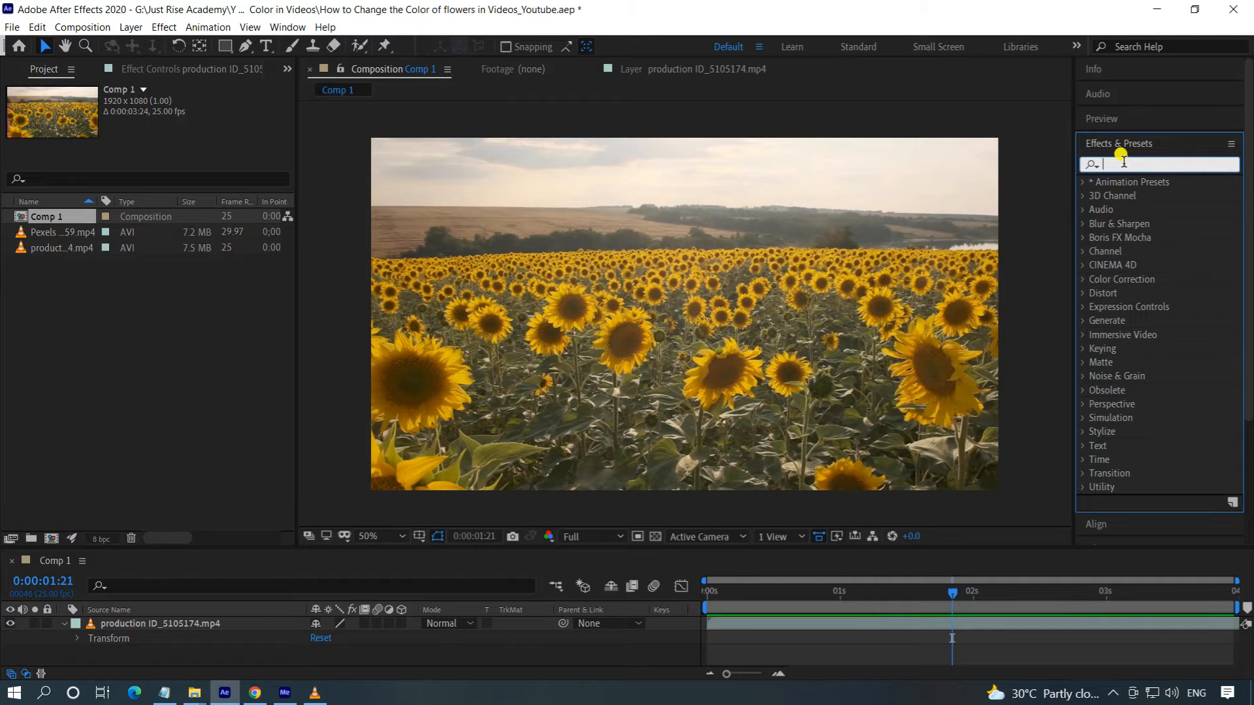
type("chan")
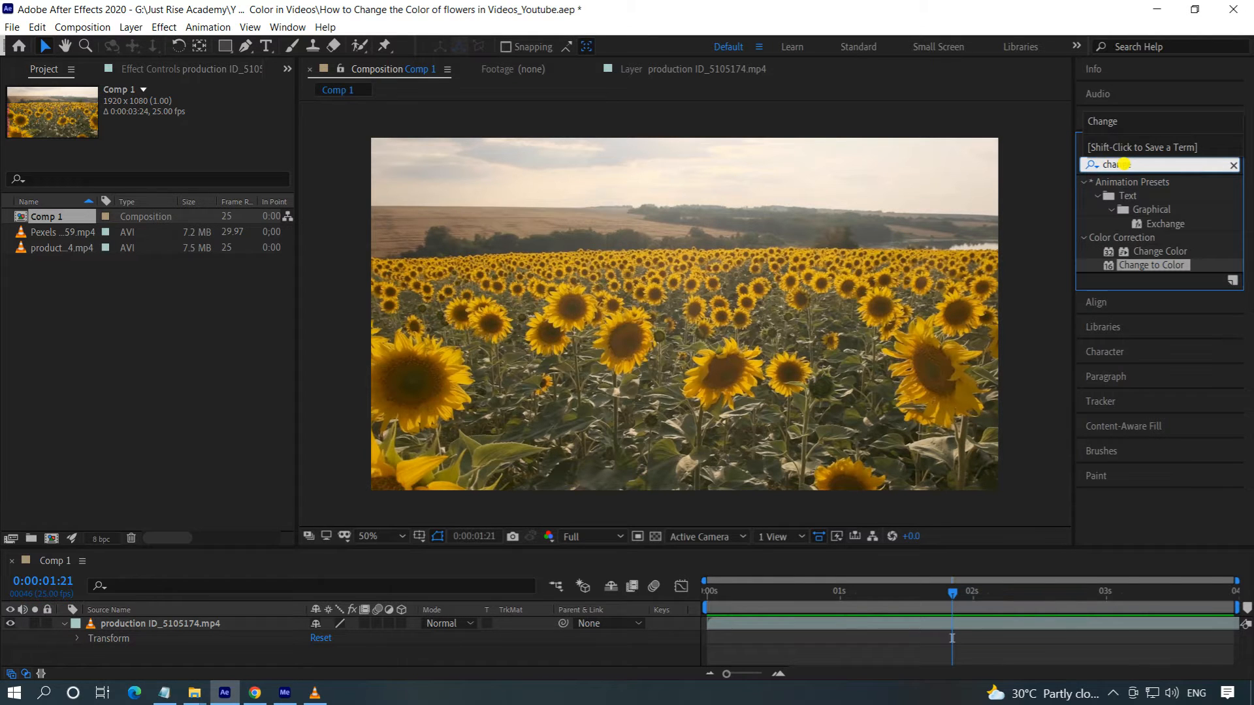
type("ge")
left_click(1156, 252)
left_click_drag(1157, 254, 149, 623)
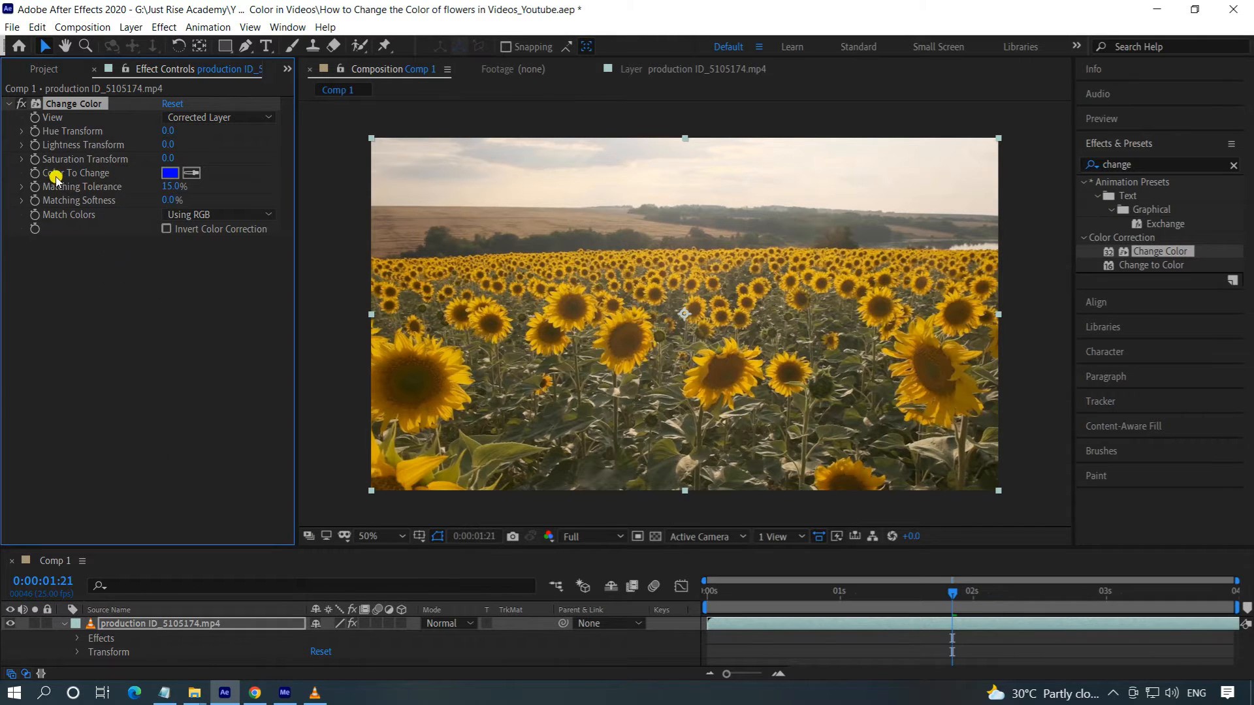
Sample the yellow of a sunflower petal as the Color To Change and set Hue Transform to 278.
left_click(192, 173)
left_click(451, 344)
left_click_drag(167, 132, 284, 140)
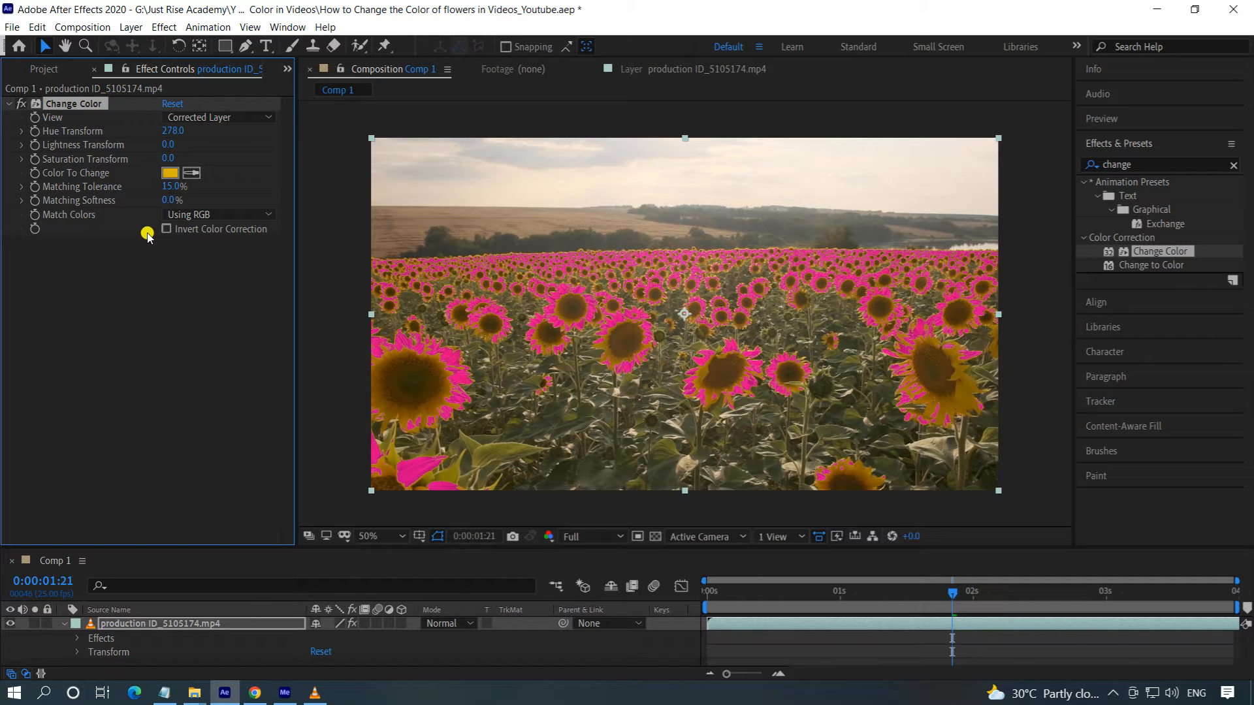
Set the Change Color effect's Matching Tolerance to 20% and Matching Softness to 10%.
left_click_drag(162, 187, 167, 186)
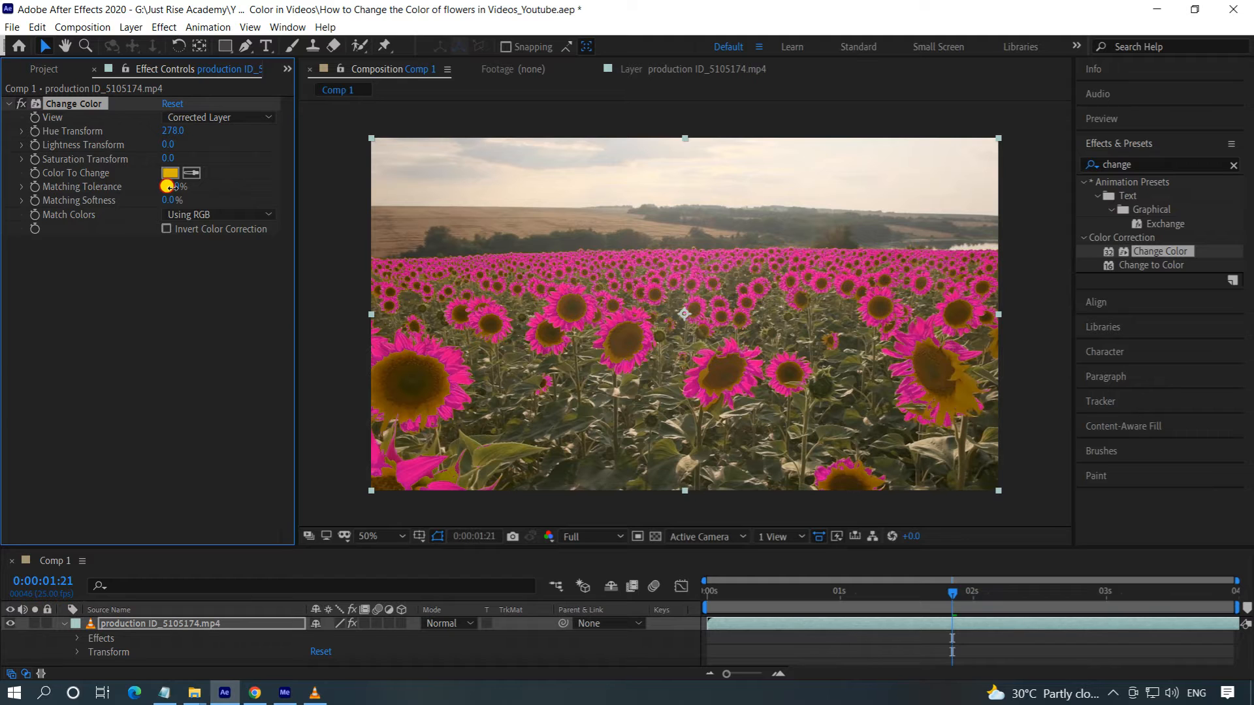
left_click(165, 187)
key("Return")
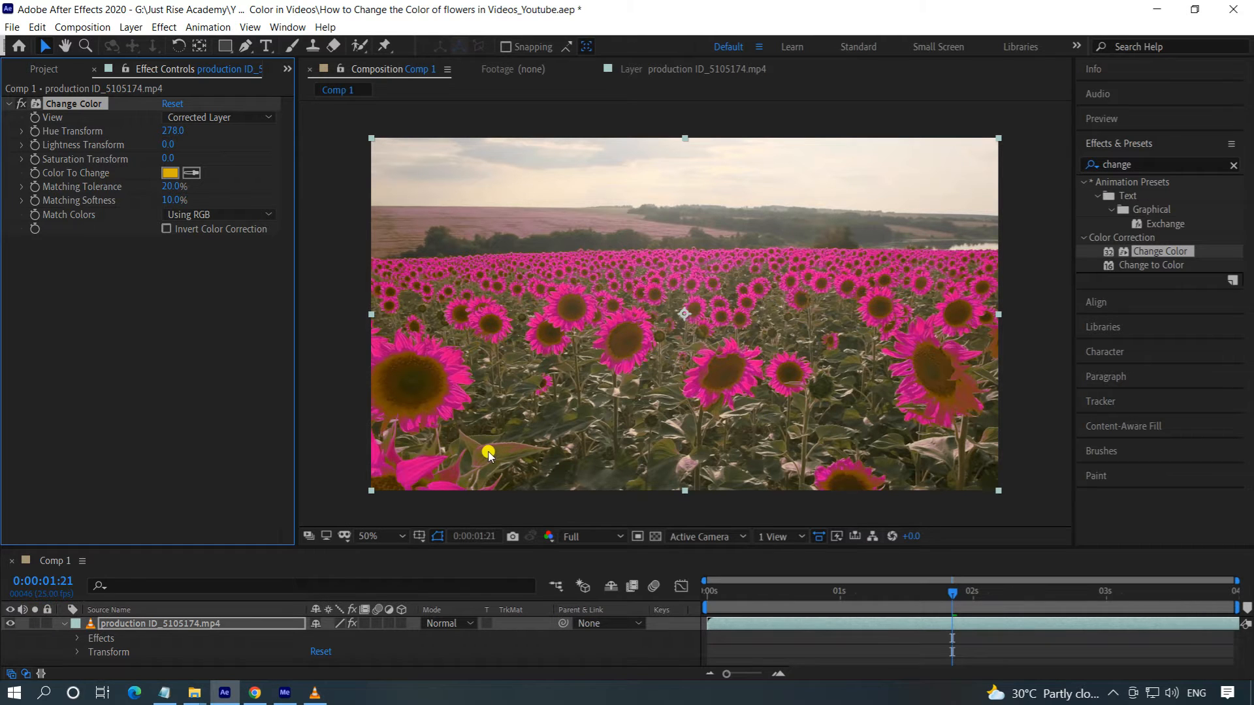
Preview the recolored clip while switching the Change Color effect off and on to compare the flowers.
left_click(1111, 119)
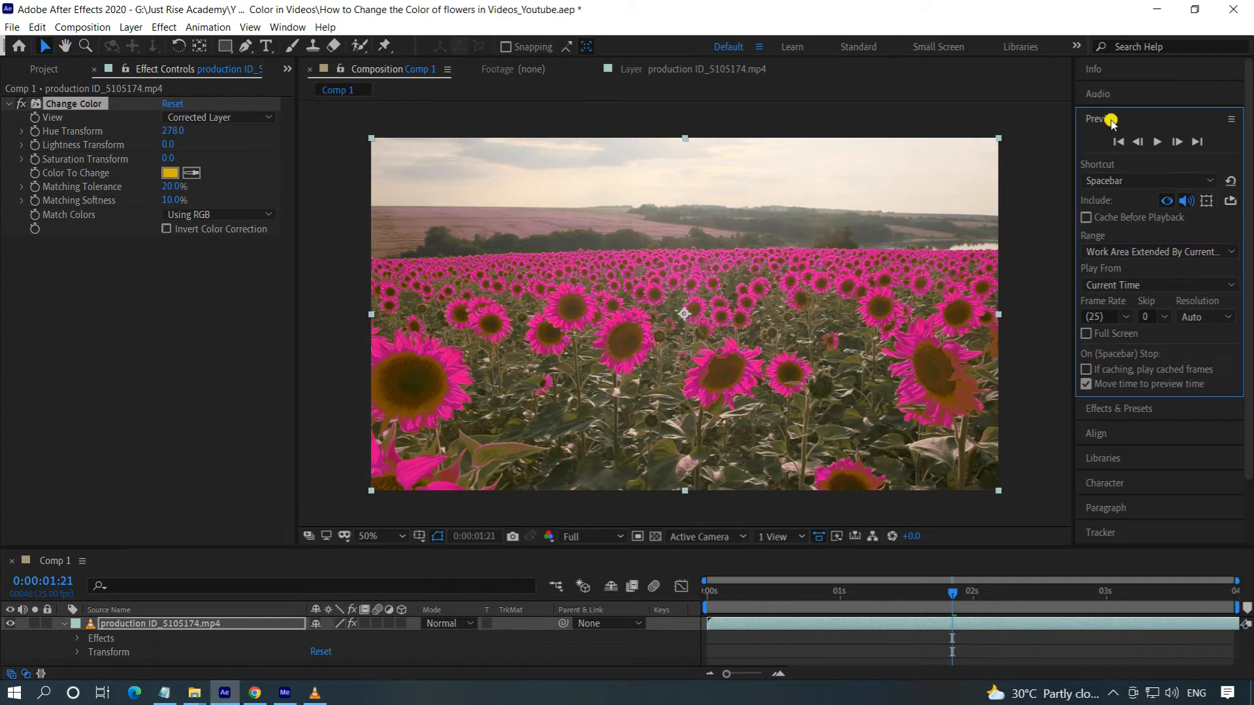
left_click(1159, 142)
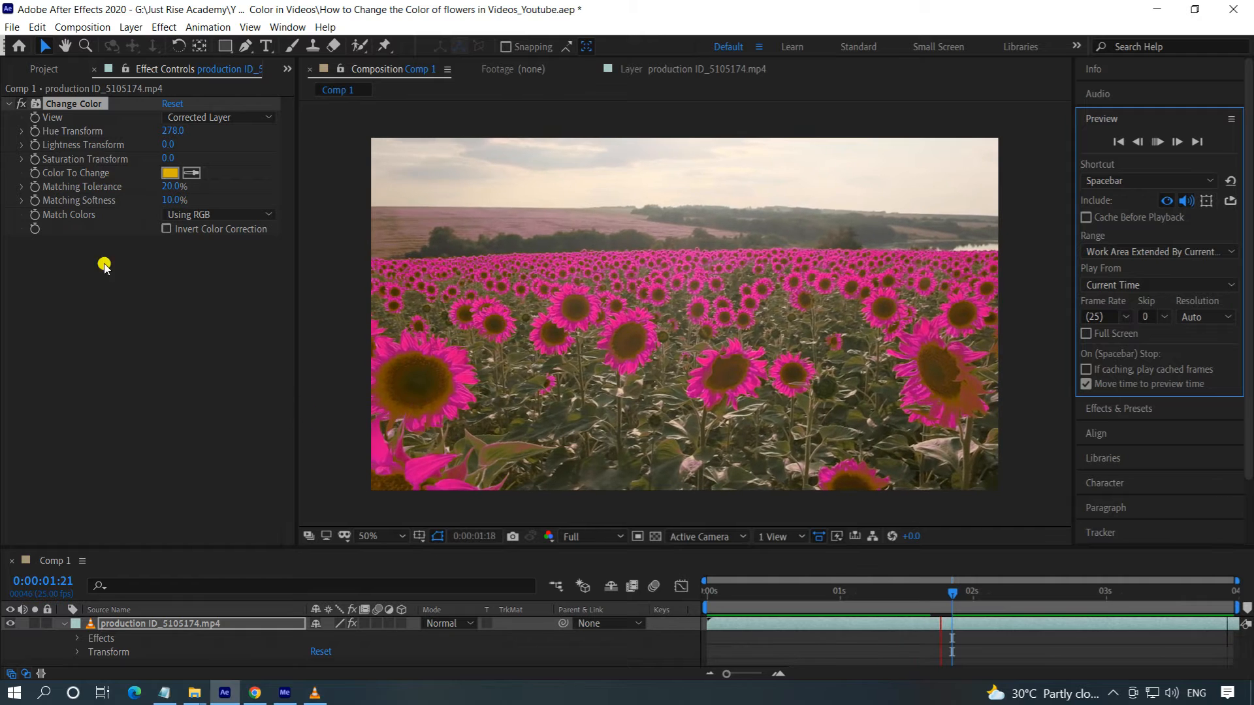
left_click(23, 104)
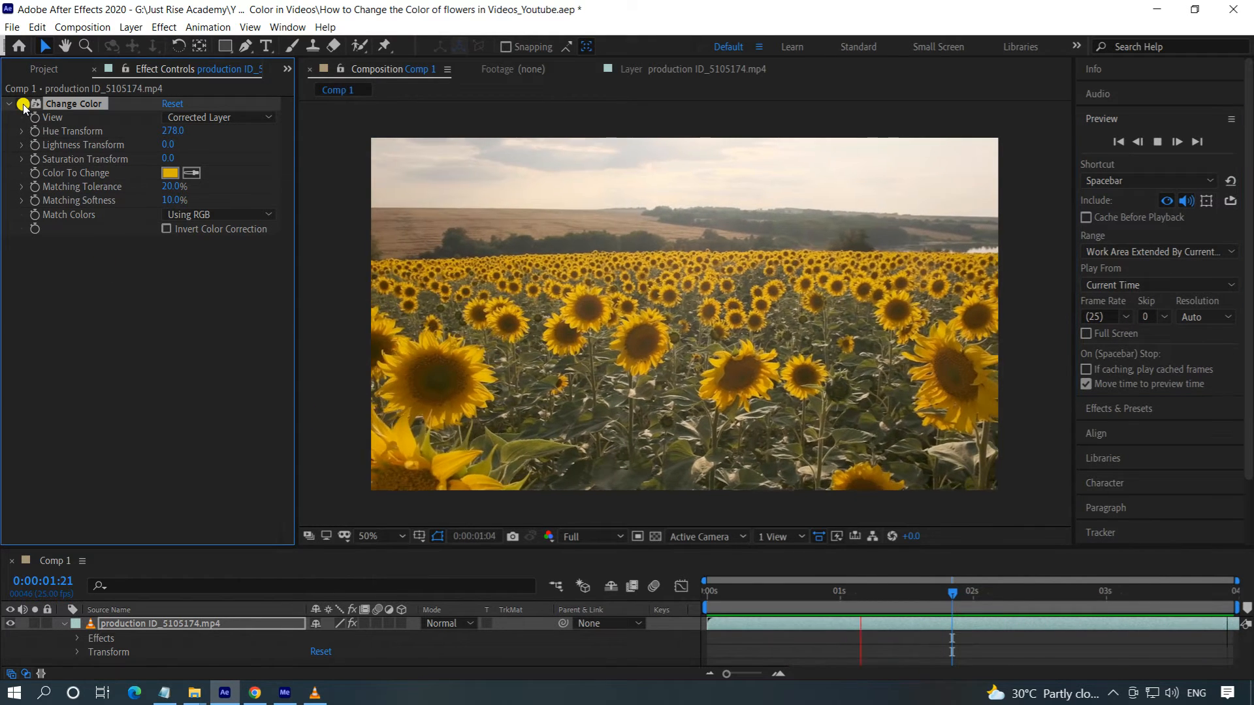
left_click(23, 104)
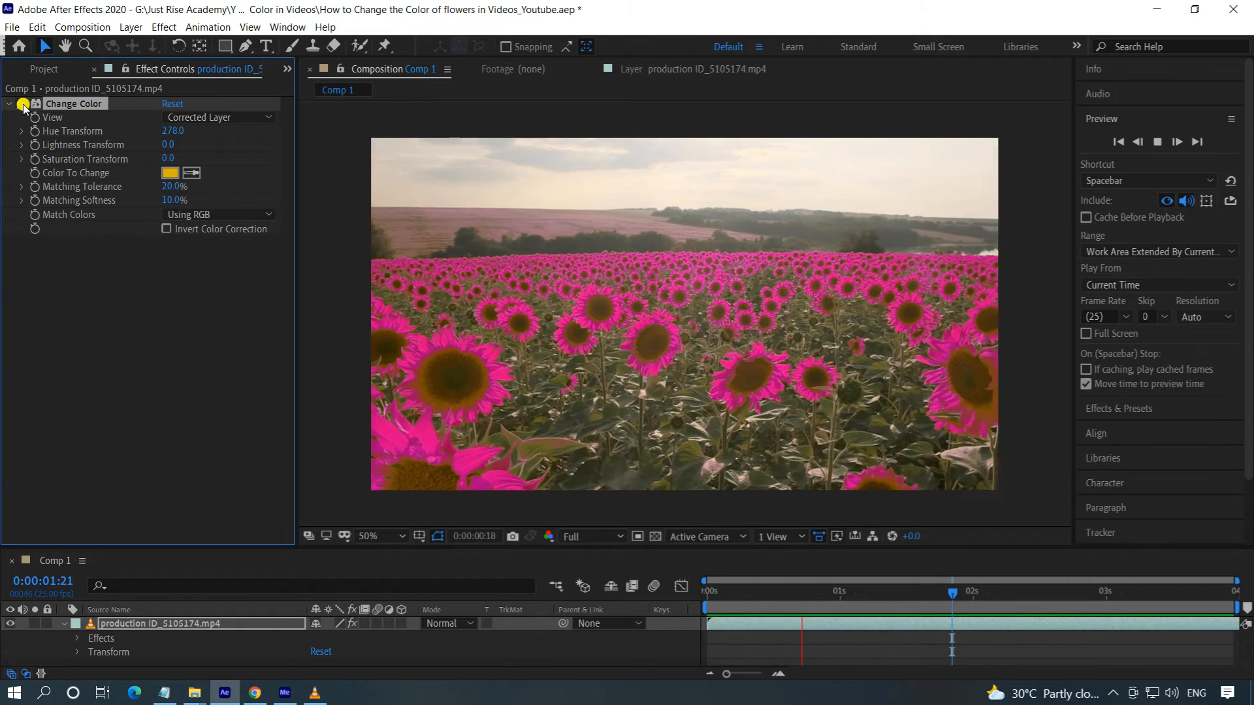
key("space")
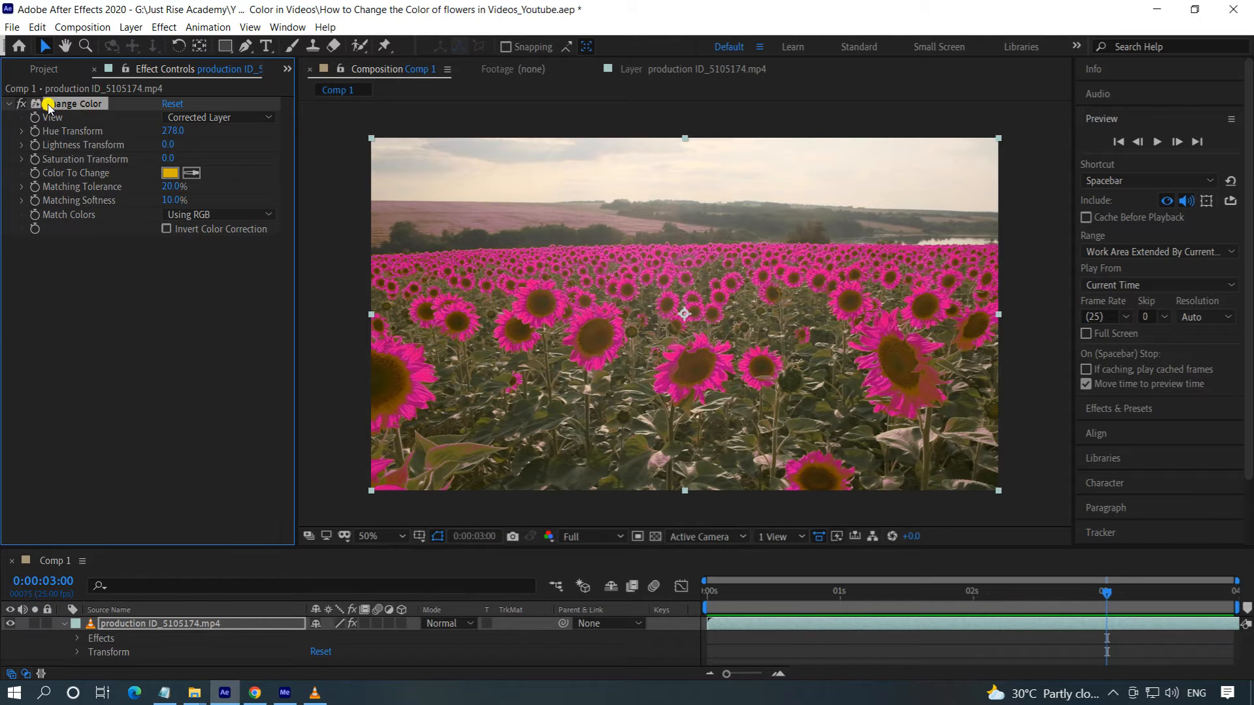
Delete the Change Color effect from the footage layer and return the playhead to the start of the composition.
key("Delete")
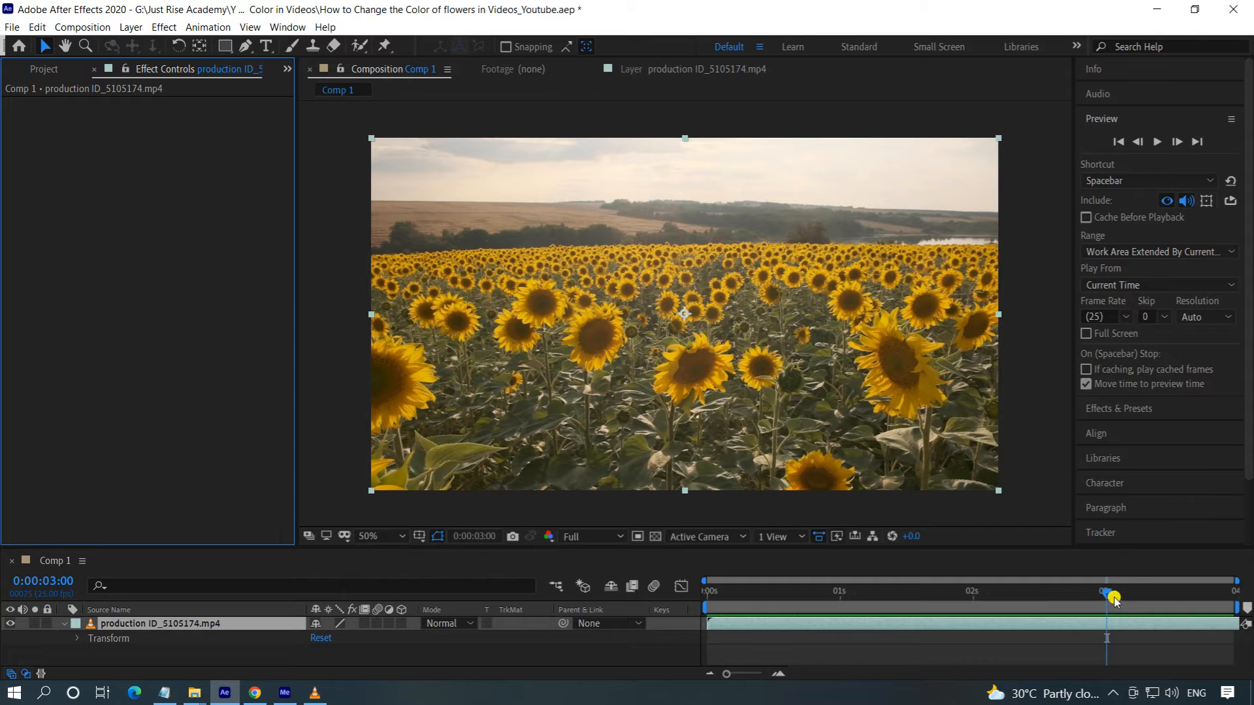
left_click_drag(1105, 595, 672, 621)
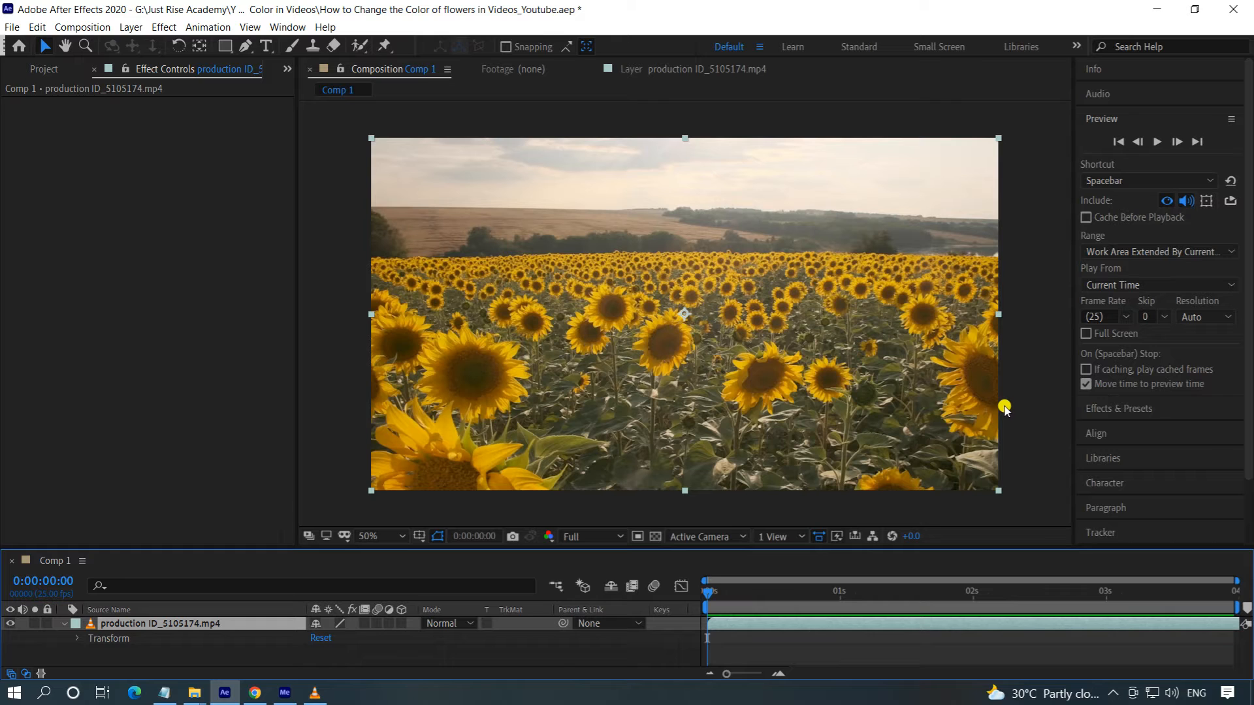
Apply the Change to Color effect to the production ID_5105174.mp4 layer.
left_click(1124, 410)
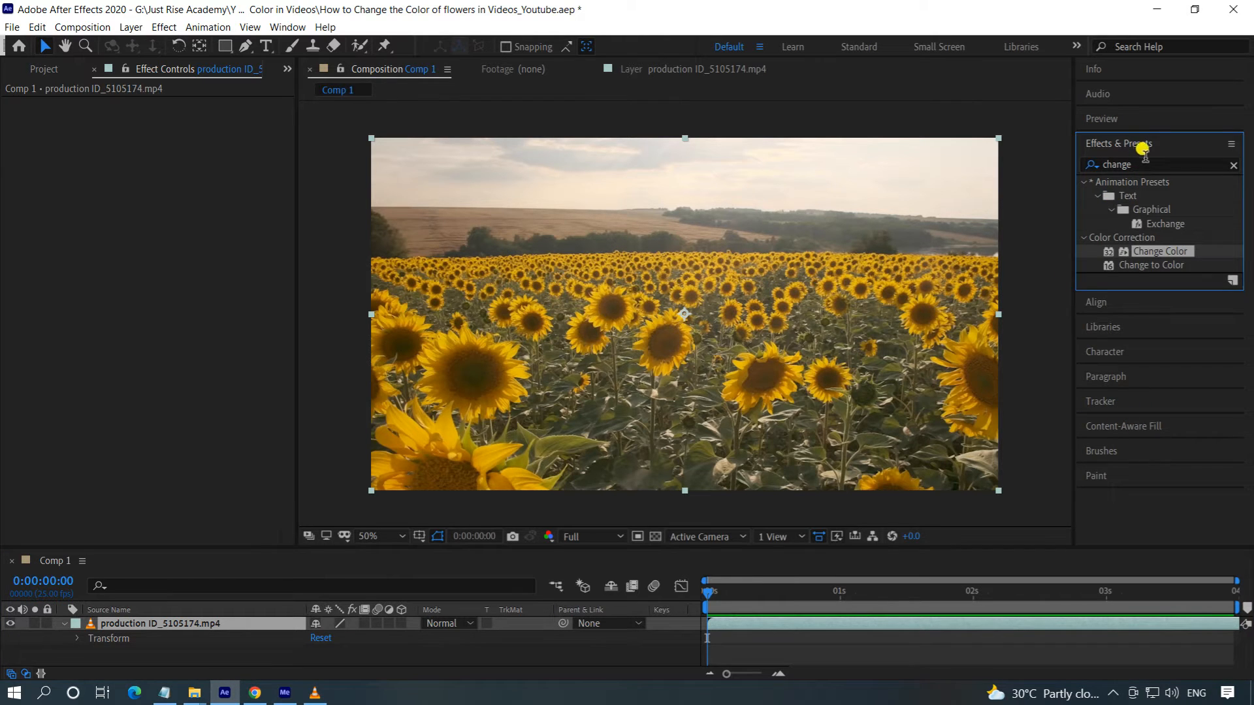
left_click(1158, 265)
left_click_drag(1153, 269, 202, 624)
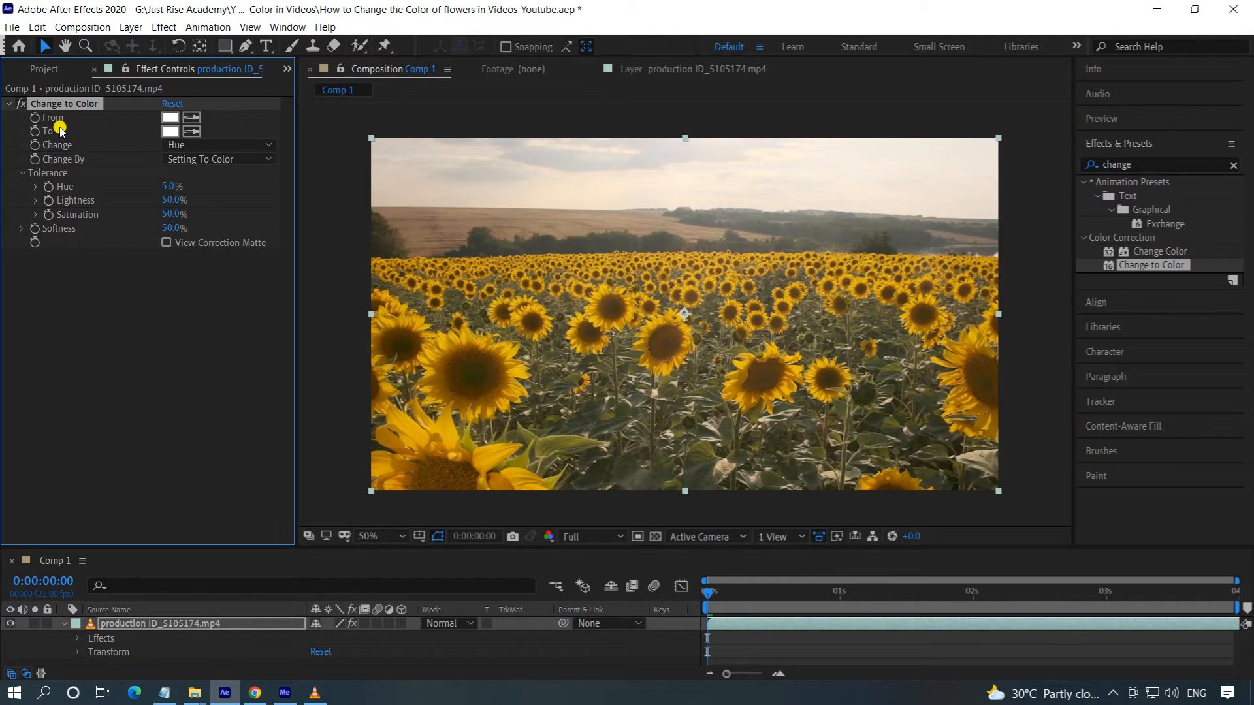
Sample the yellow of a sunflower petal as the From color and choose a bright cyan as the To color.
left_click(193, 117)
left_click(511, 339)
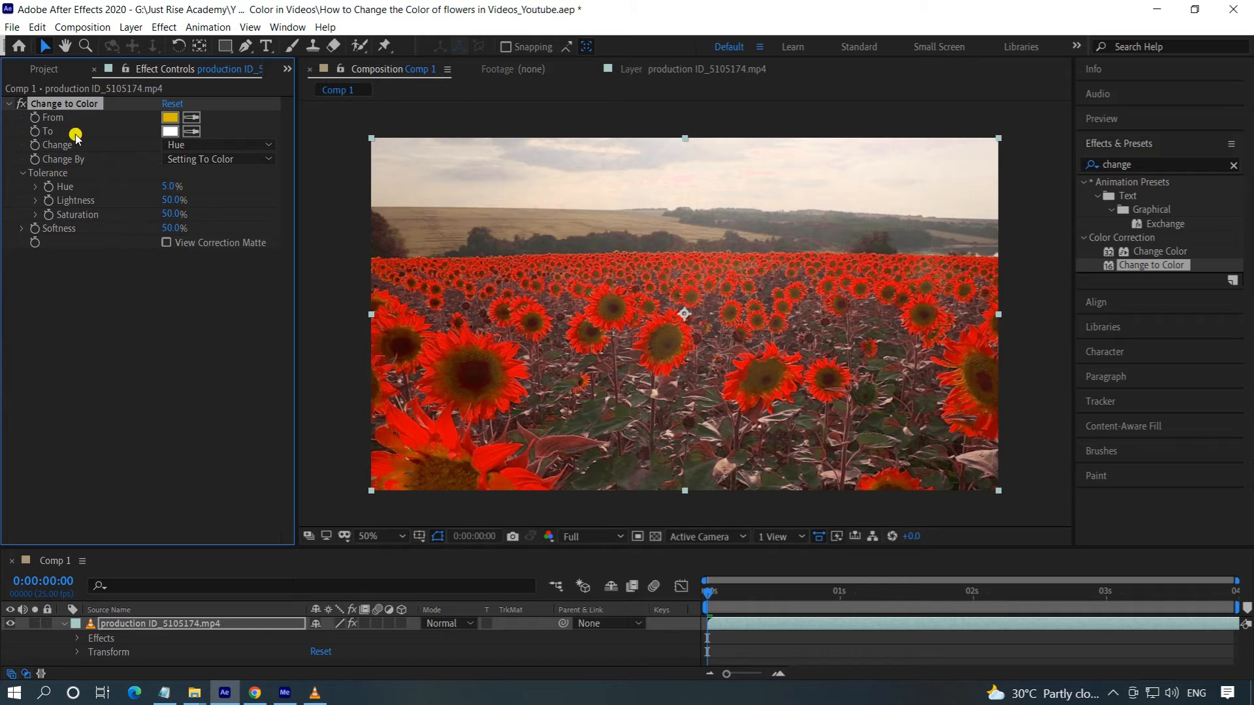
left_click(170, 132)
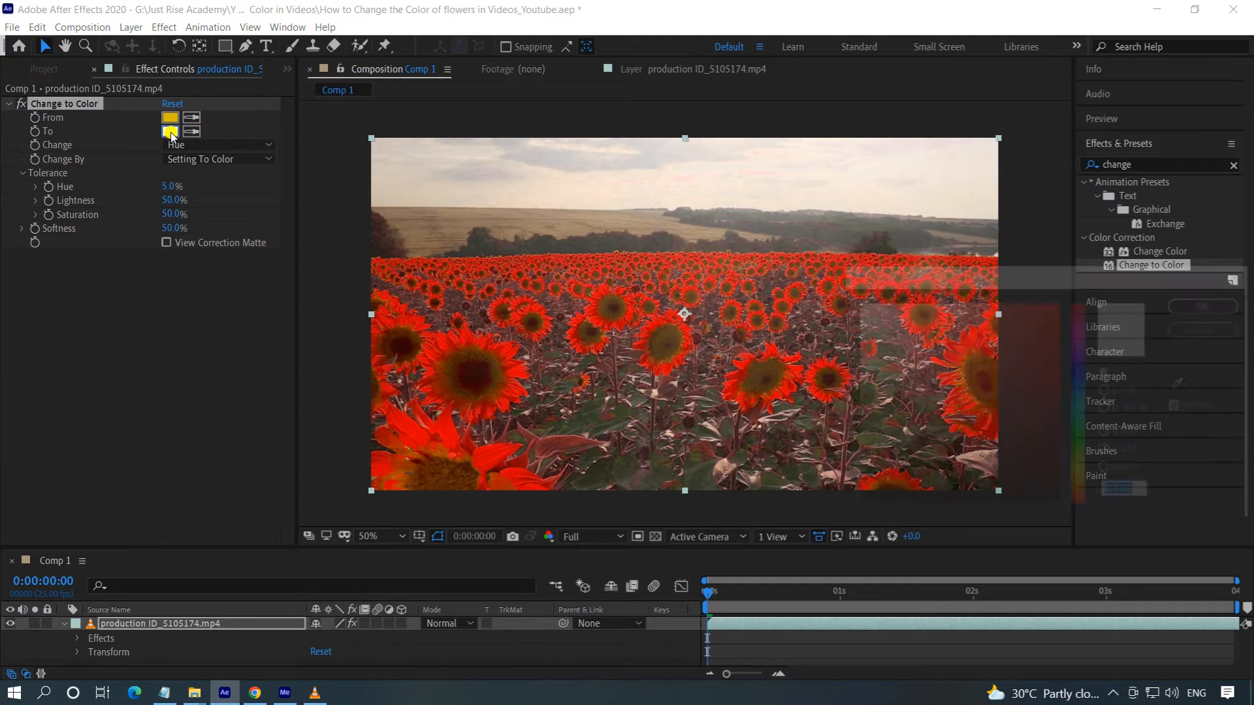
left_click_drag(942, 287, 899, 313)
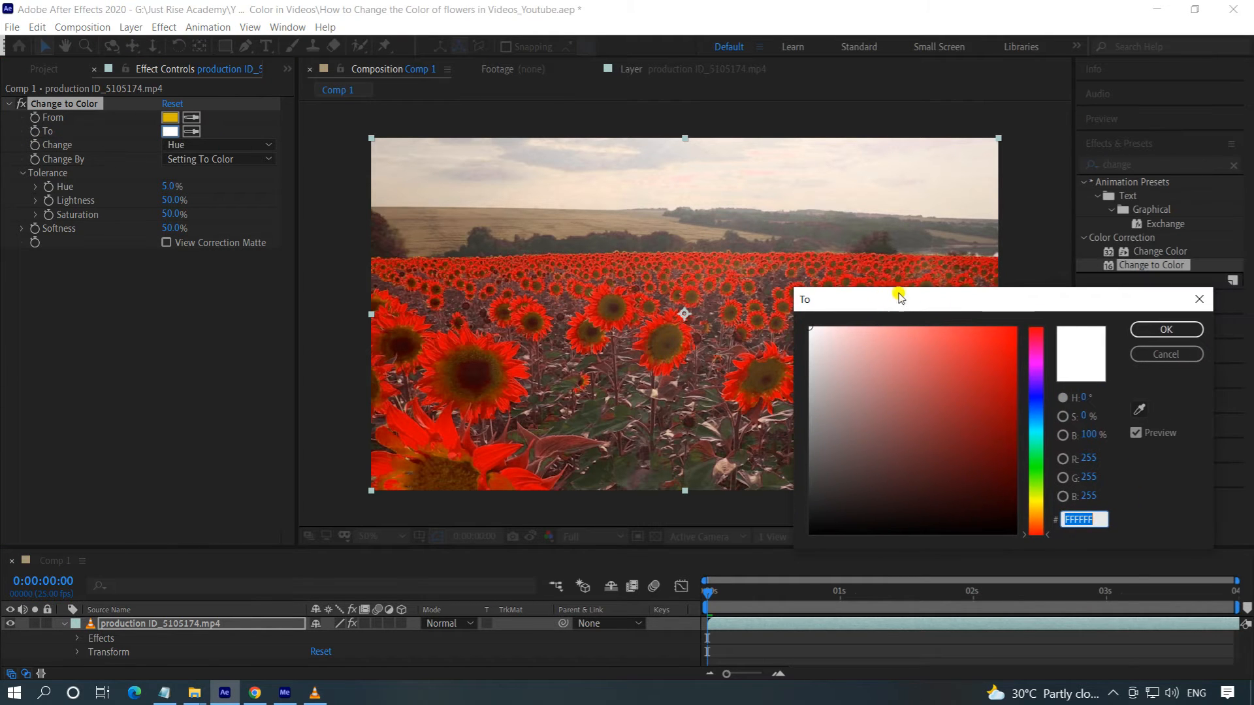
left_click(1039, 436)
left_click_drag(1000, 418, 991, 338)
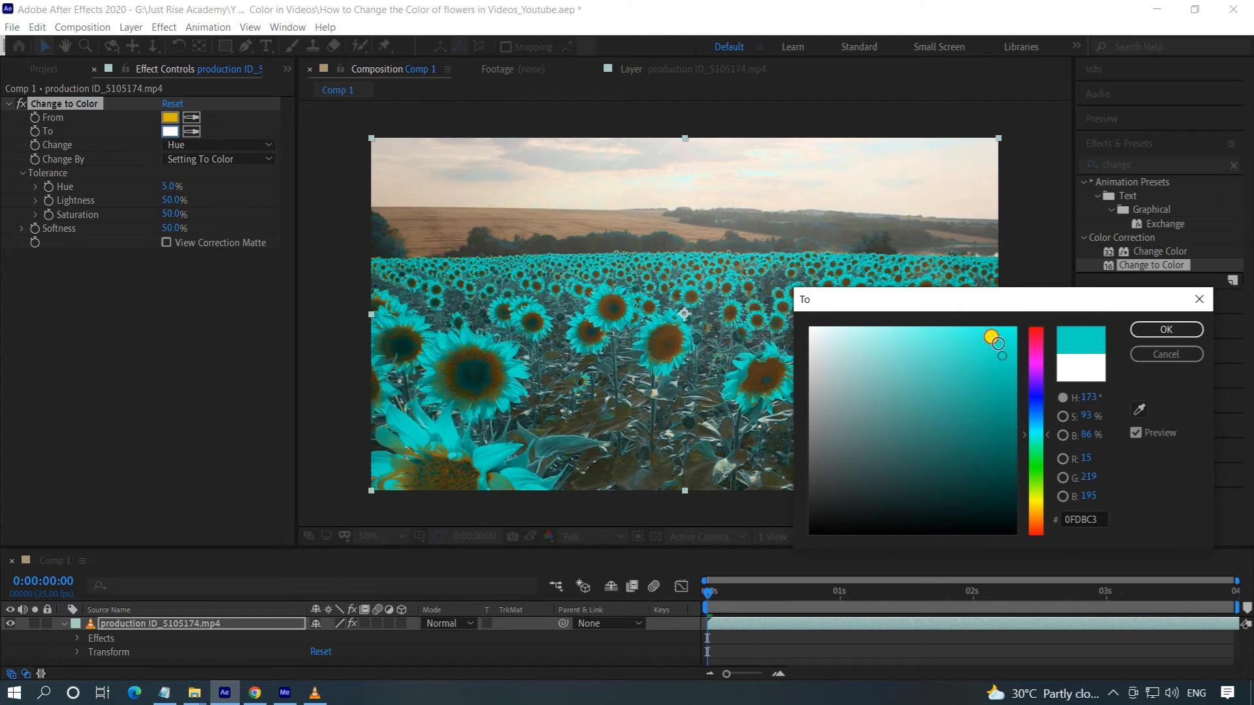
left_click_drag(991, 337, 985, 330)
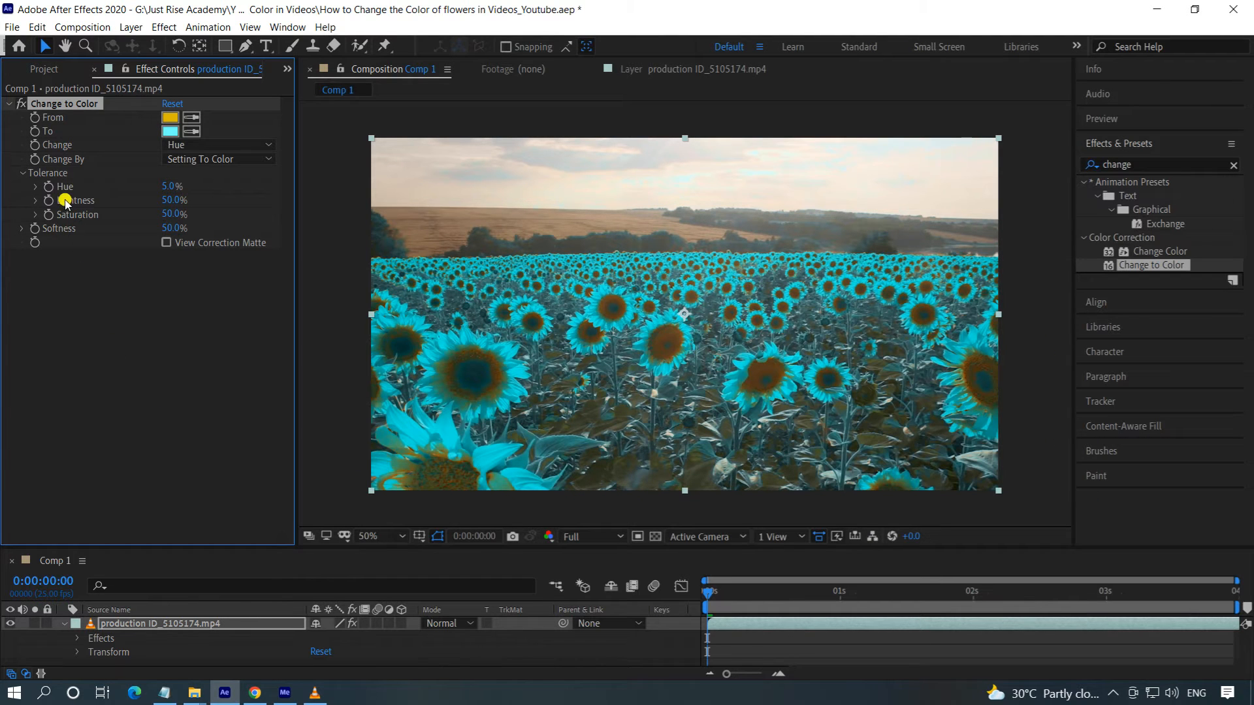
Set the Change to Color effect's Hue tolerance to 4% and its Softness to 28%.
left_click(167, 187)
type("4")
key("Return")
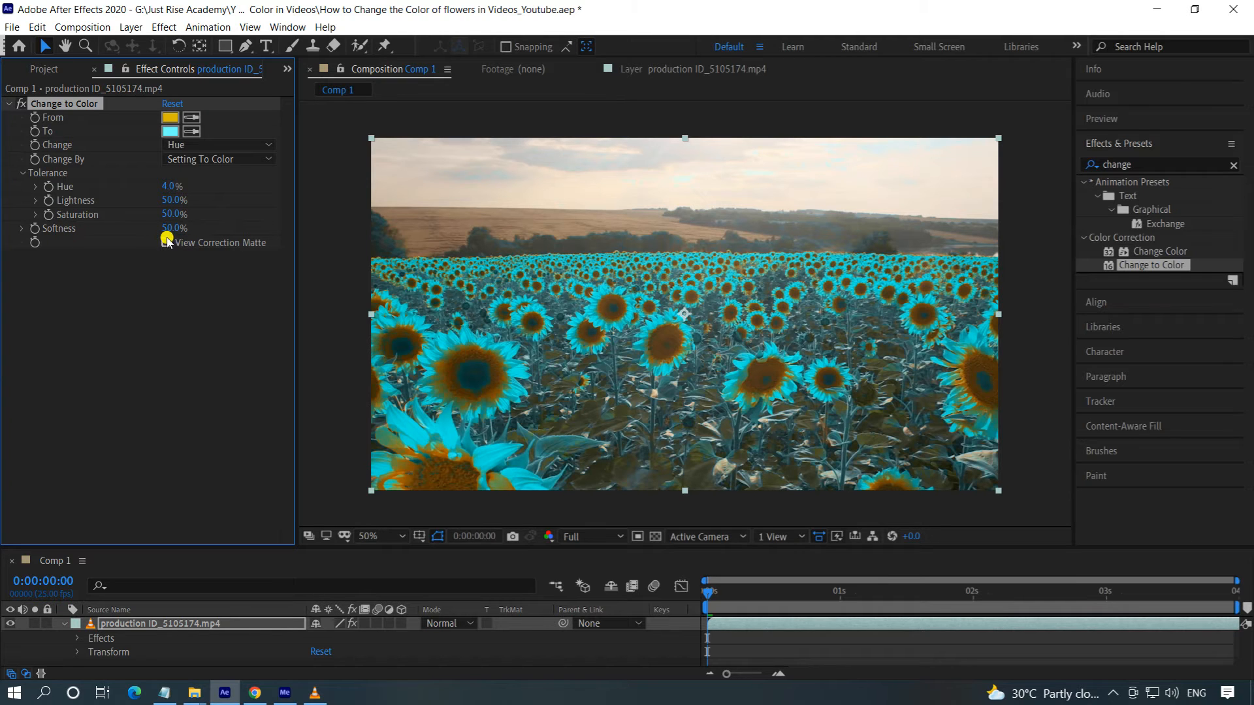
left_click_drag(167, 230, 152, 233)
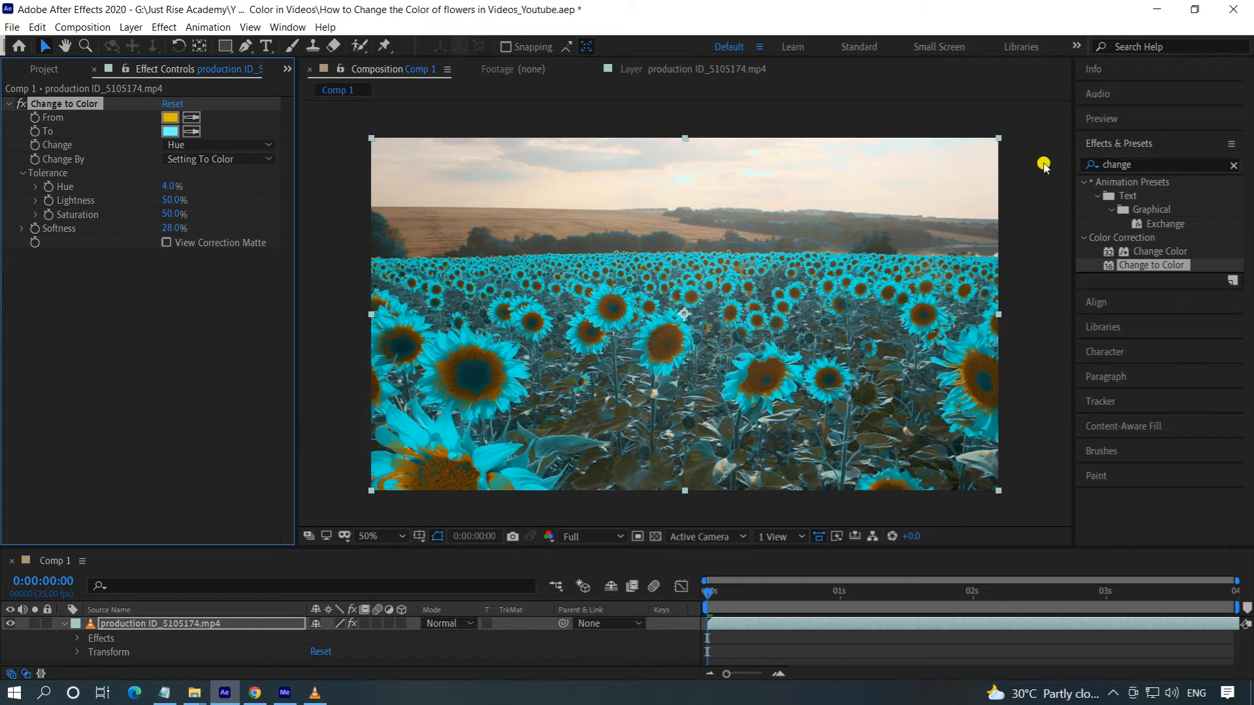
Preview the clip with the cyan flowers from the start of the composition, then stop playback.
left_click(1100, 118)
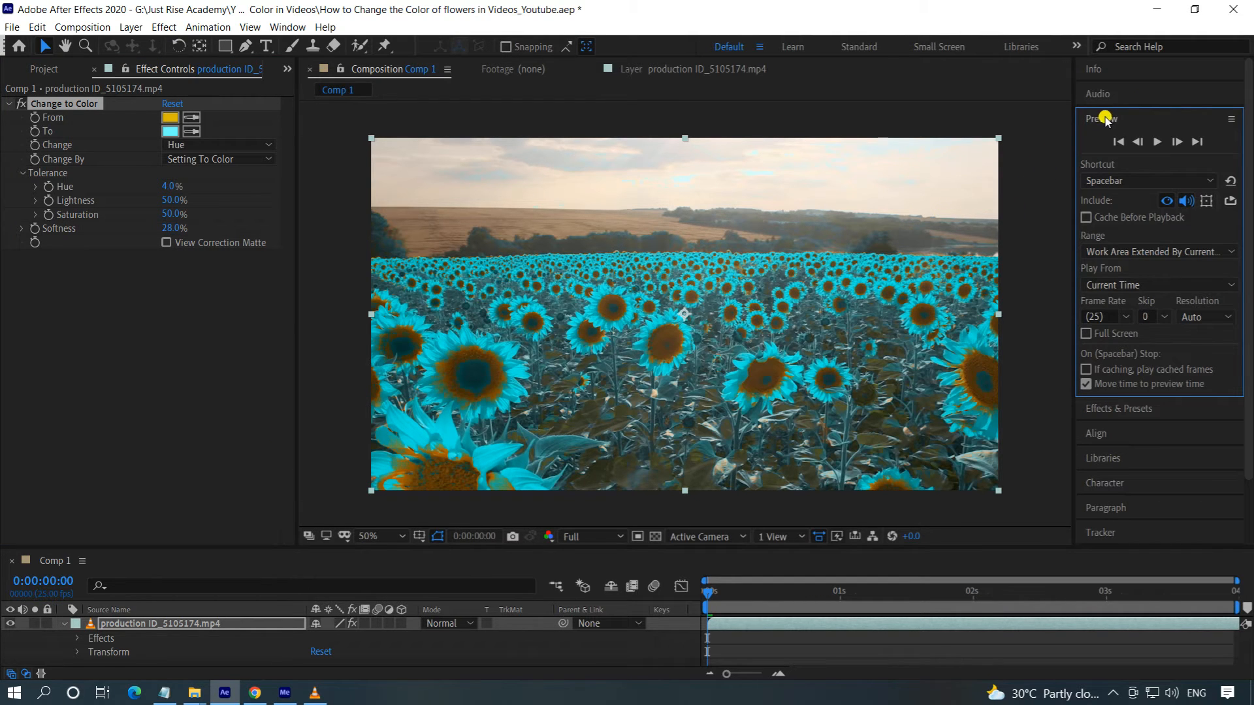
left_click(1165, 141)
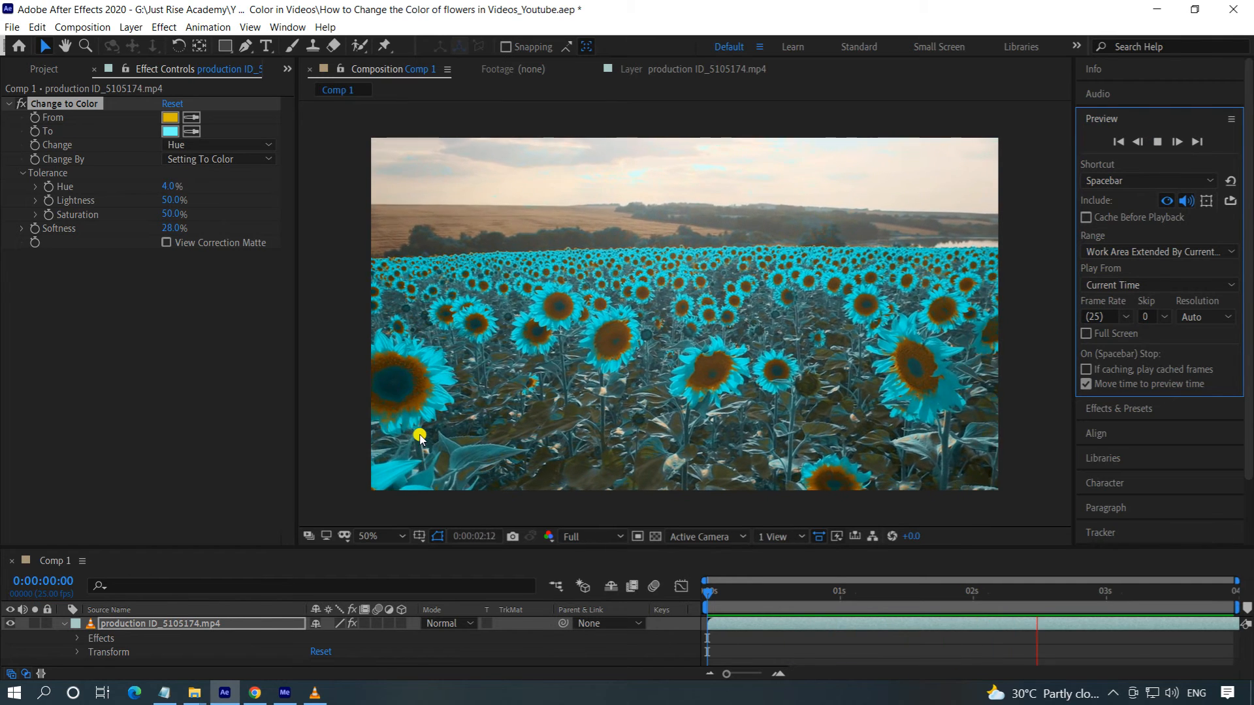
left_click(189, 465)
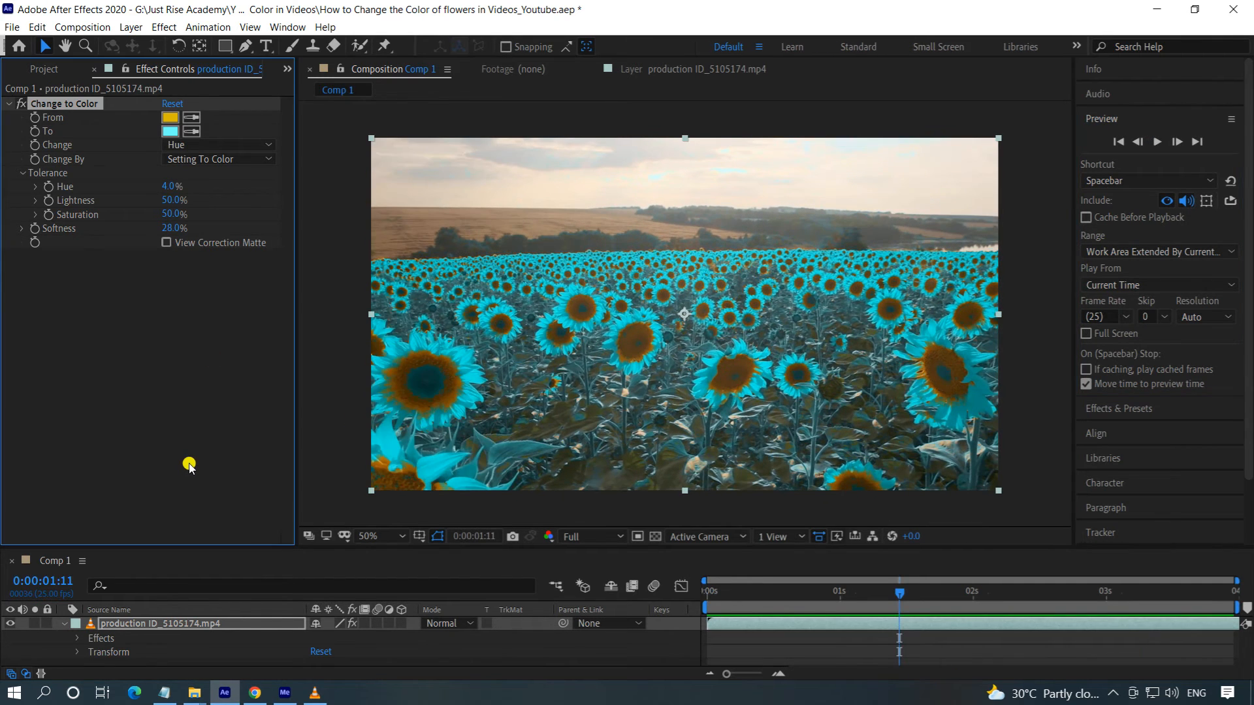